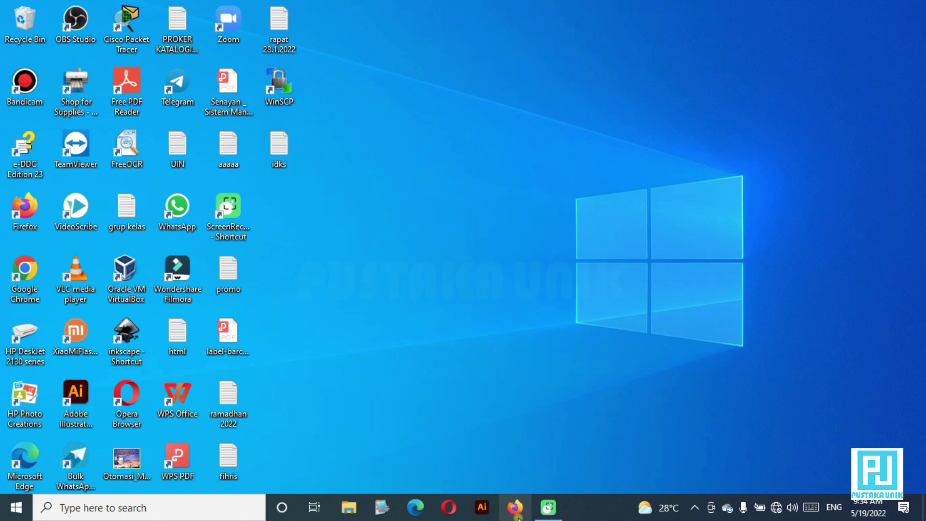
Launch Firefox and load the access point admin address 192.168.0.254
left_click(514, 508)
left_click(514, 507)
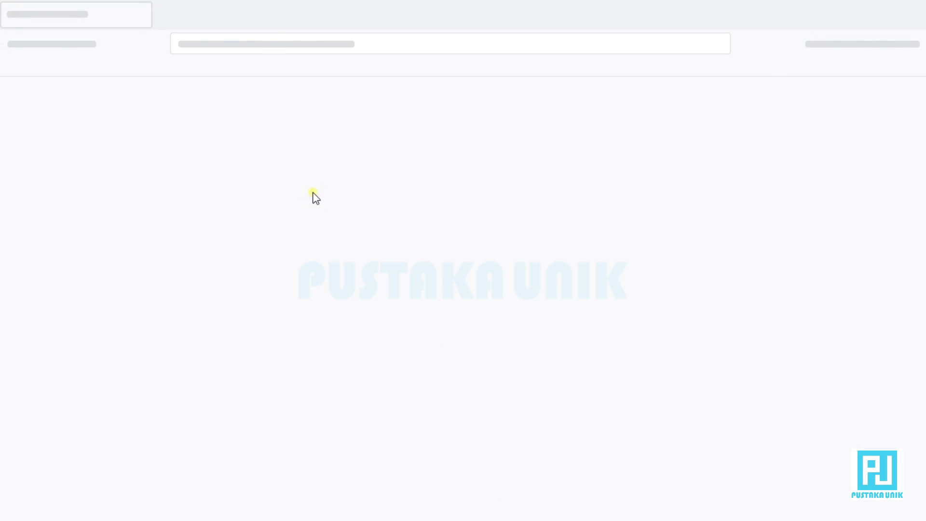
left_click(314, 44)
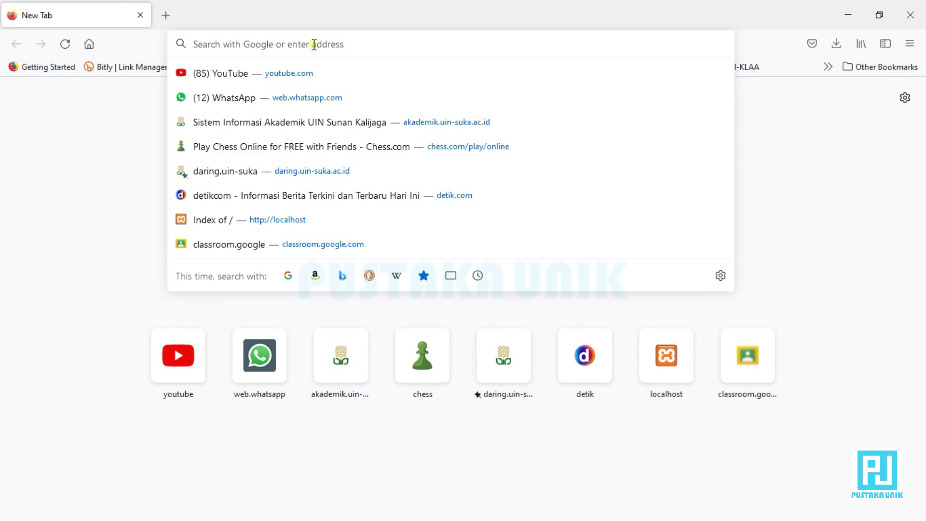
type("192")
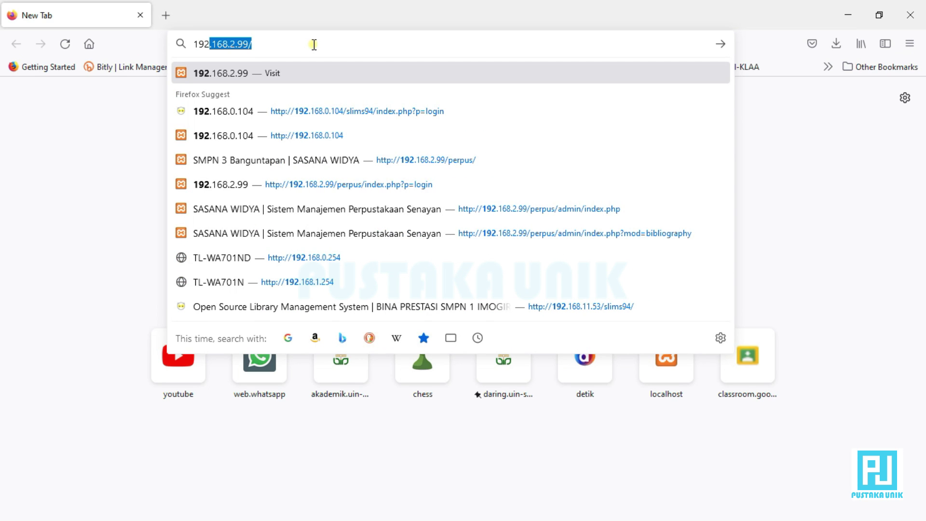
type(".168.1")
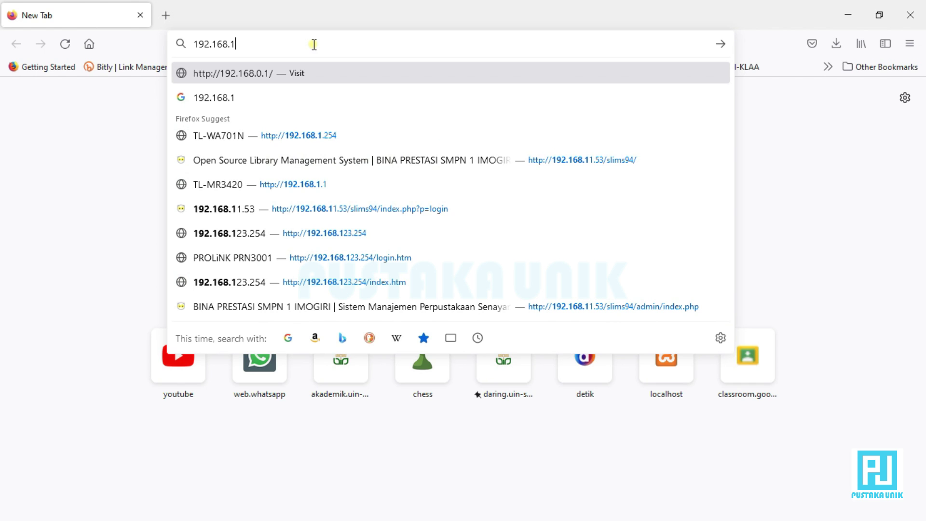
key("BackSpace")
type("0")
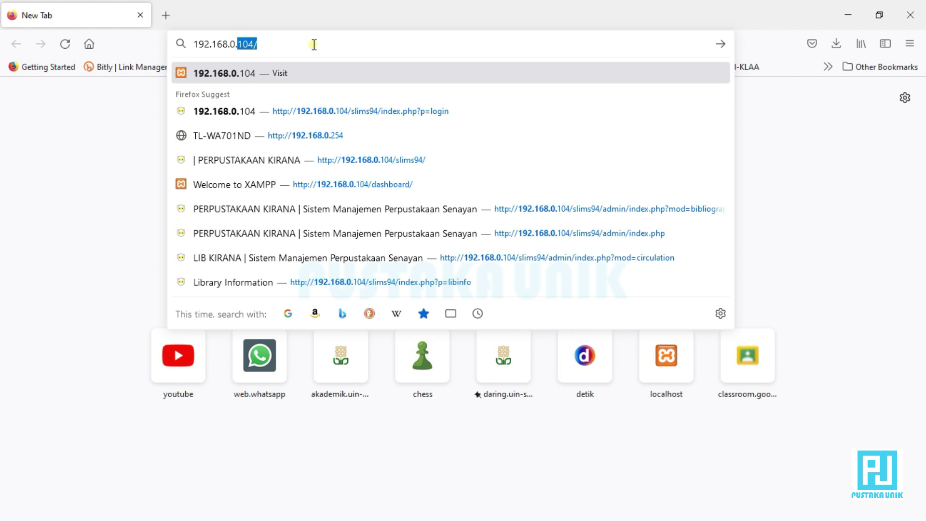
type(".254")
key("Return")
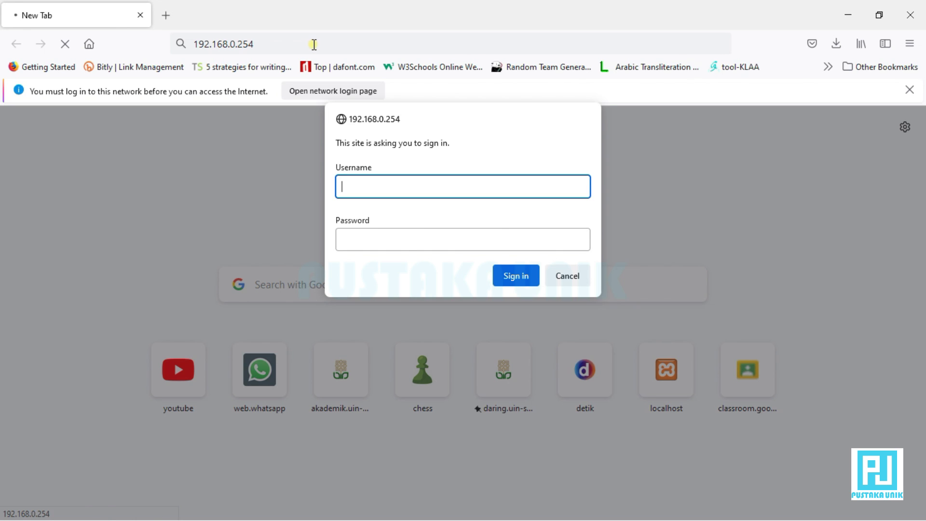
Sign in with the administrator username and password, declining to save the login
type("admin")
key("Tab")
type("admin")
key("Return")
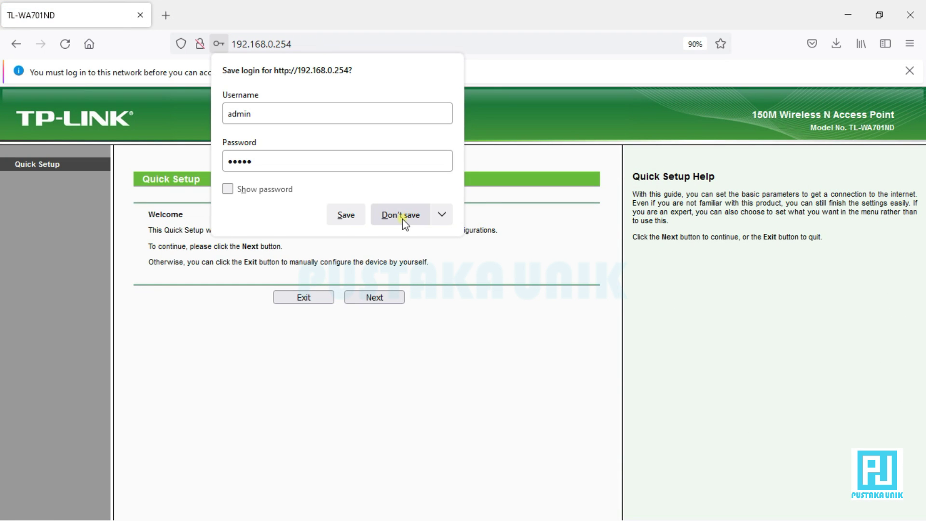
left_click(402, 217)
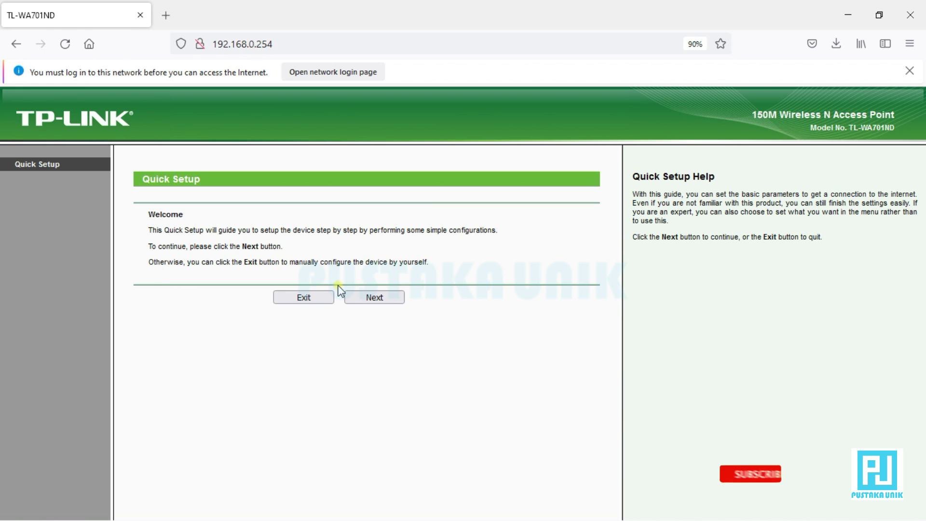
Open Wireless Settings and rename the network SSID to Kelompok_X
left_click(47, 255)
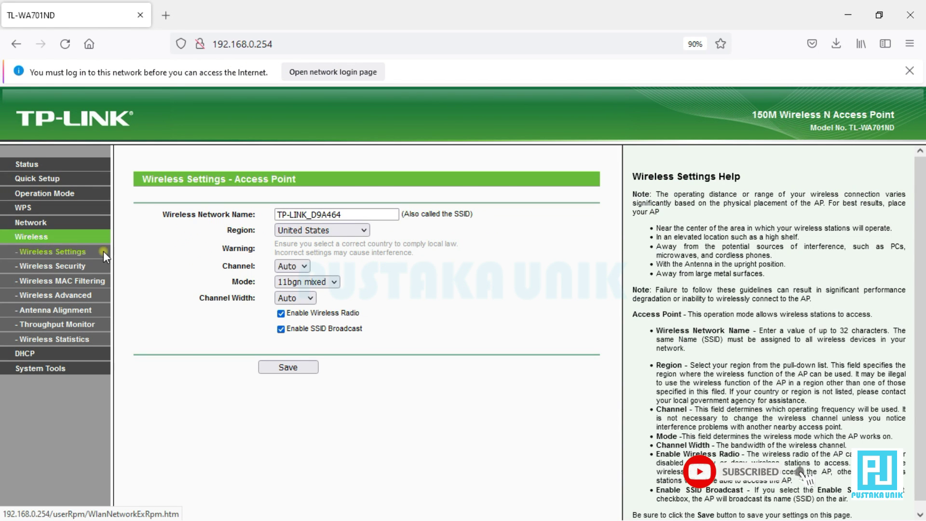
double_click(358, 214)
key("BackSpace")
key("BackSpace")
key("BackSpace")
key("BackSpace")
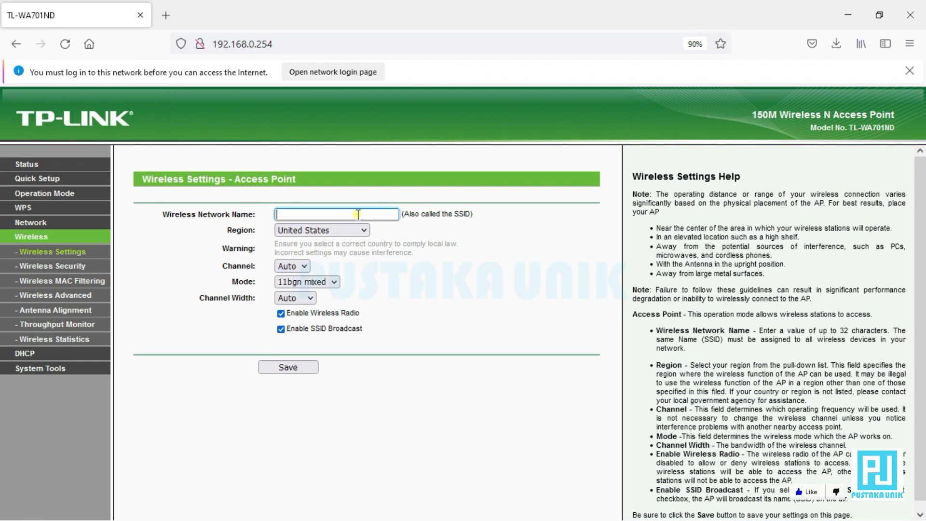
type("Kelom")
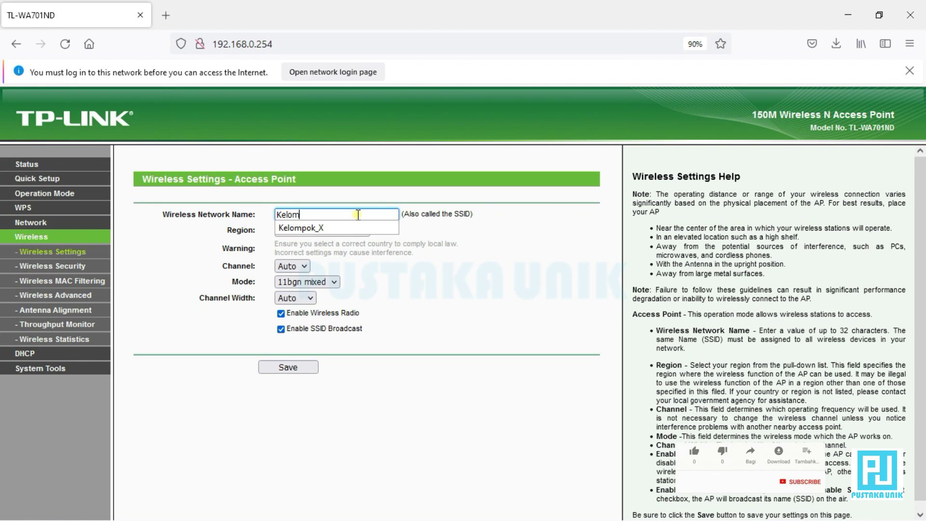
left_click(348, 229)
Set the region to Indonesia, accept the warning, and keep channel Auto and mode 11bgn mixed
left_click(349, 231)
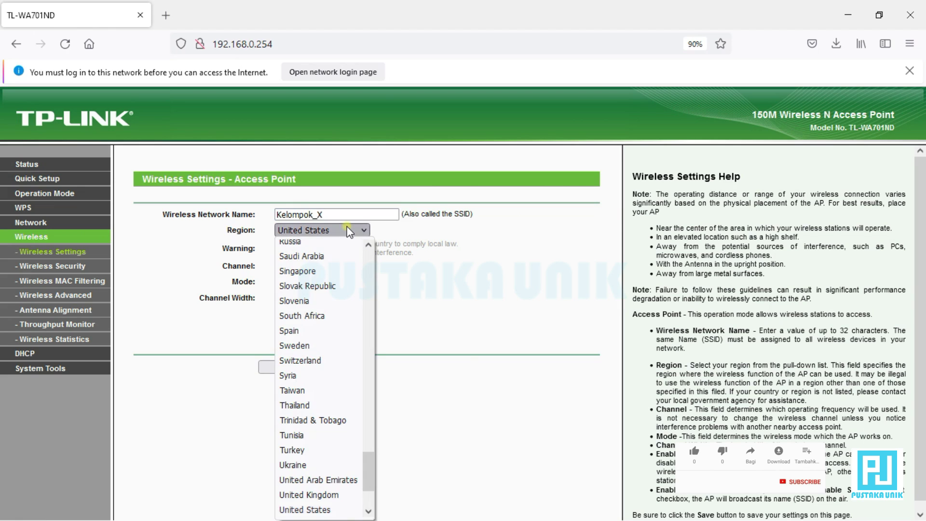
key("i")
key("i")
key("i")
key("i")
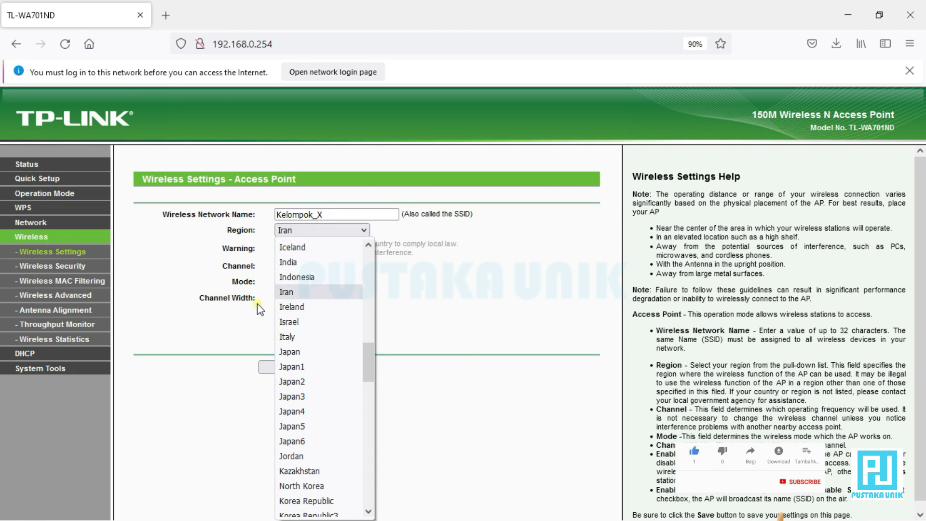
left_click(307, 275)
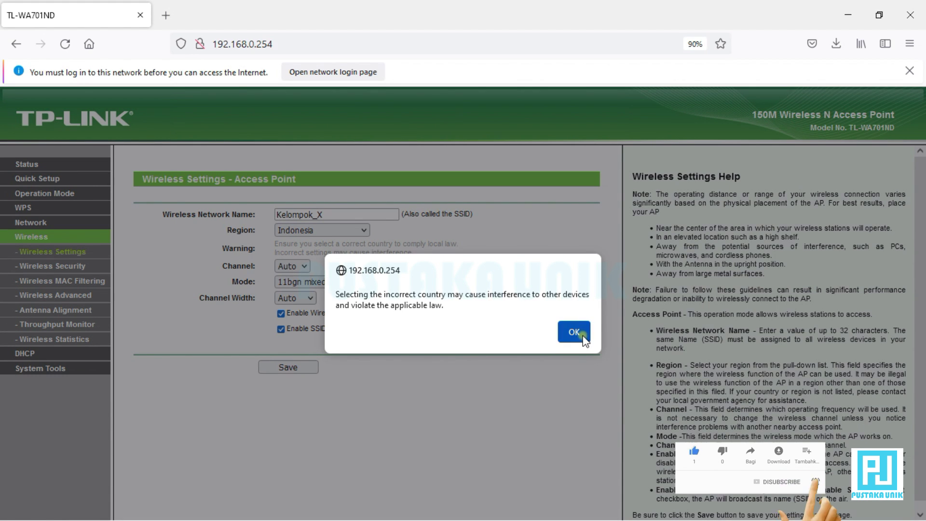
left_click(574, 332)
left_click(293, 269)
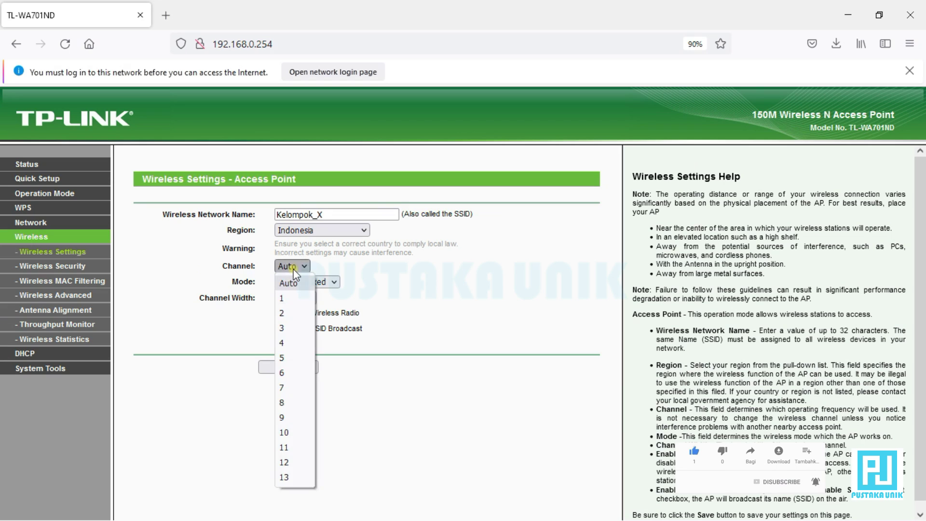
left_click(293, 270)
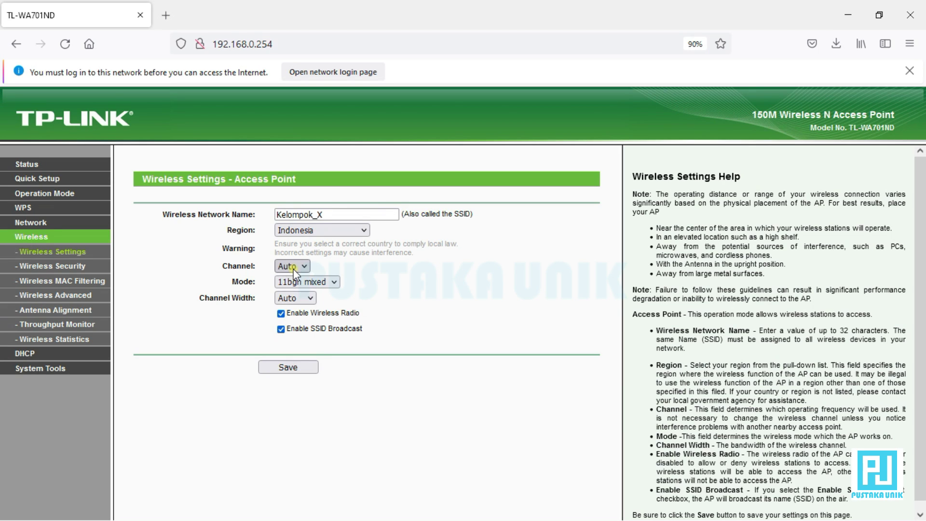
left_click(306, 284)
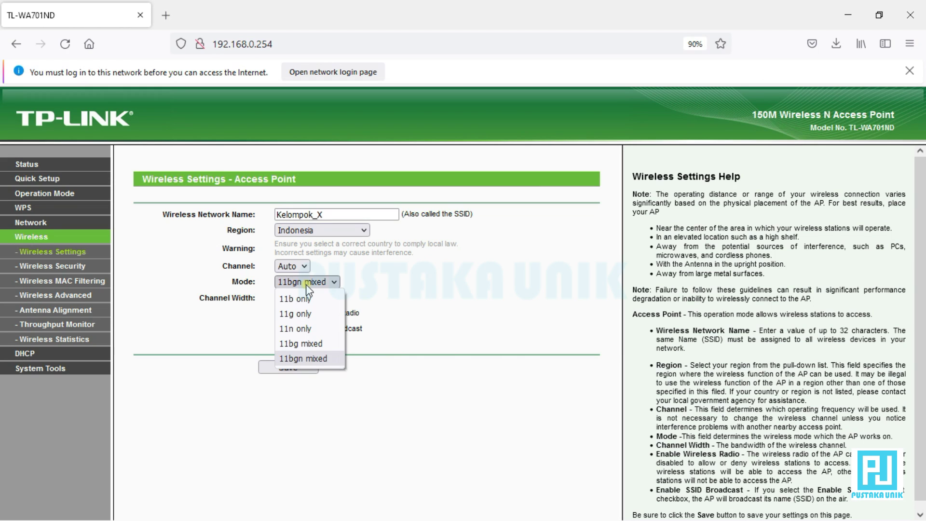
left_click(398, 260)
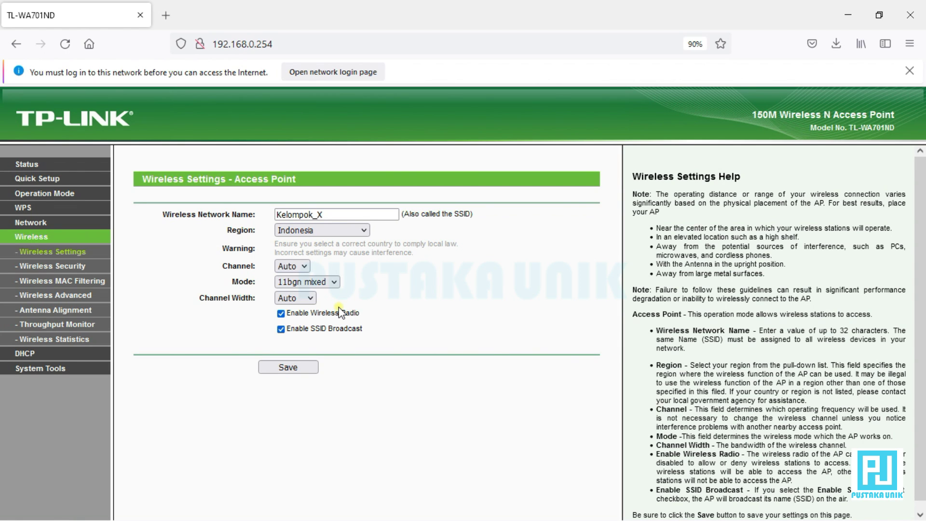
Save the Kelompok_X wireless settings, then reboot the access point and confirm the restart
left_click(294, 370)
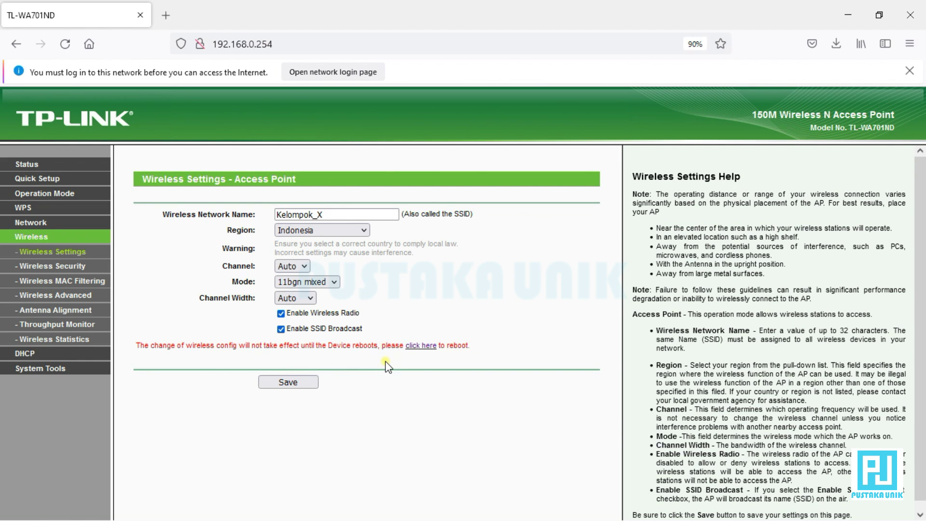
left_click(412, 347)
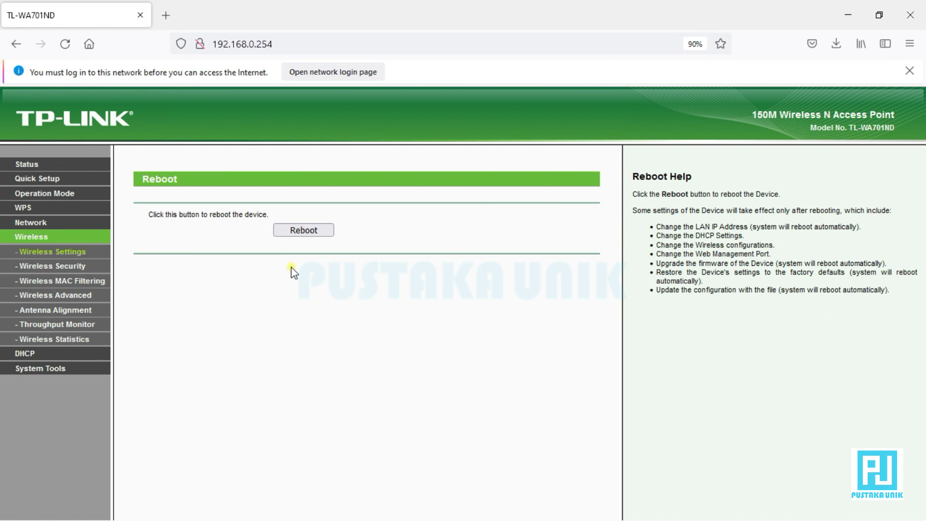
left_click(277, 230)
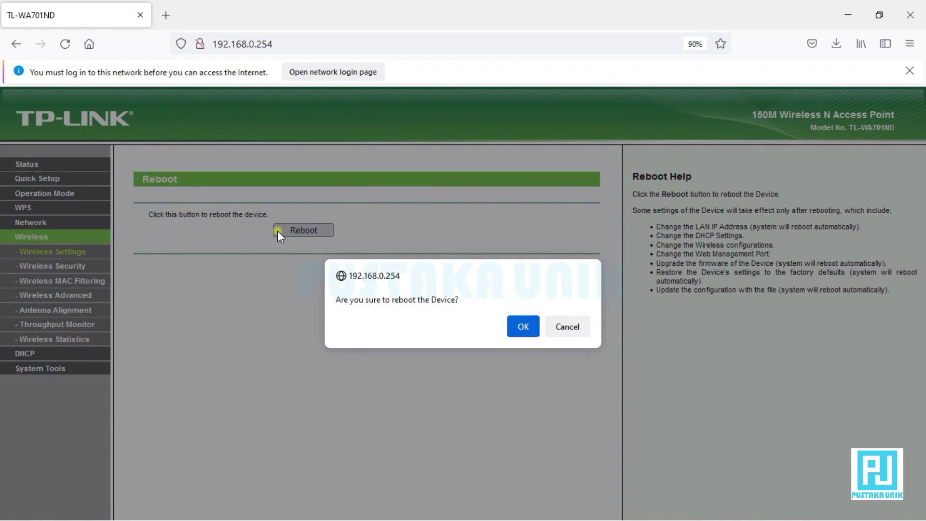
left_click(527, 334)
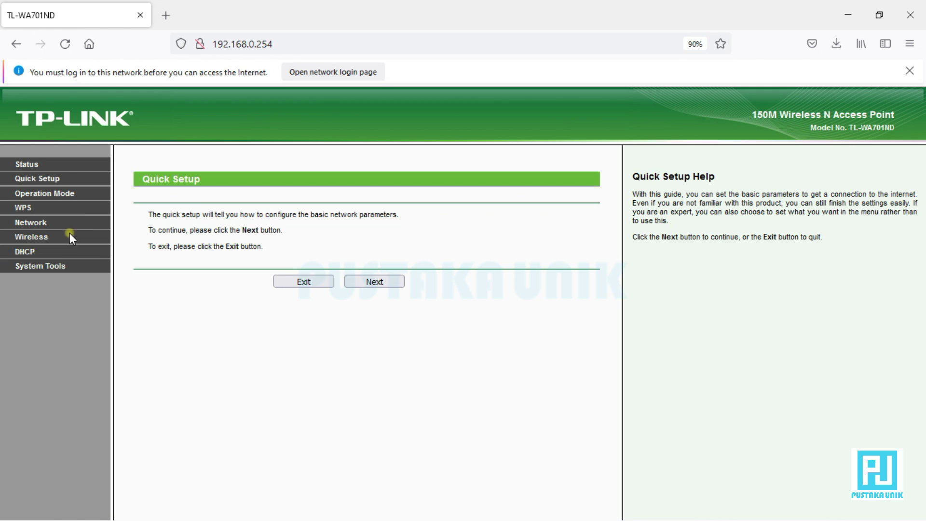
After the restart, reopen Wireless Settings to check Kelompok_X and region Indonesia remain
left_click(41, 237)
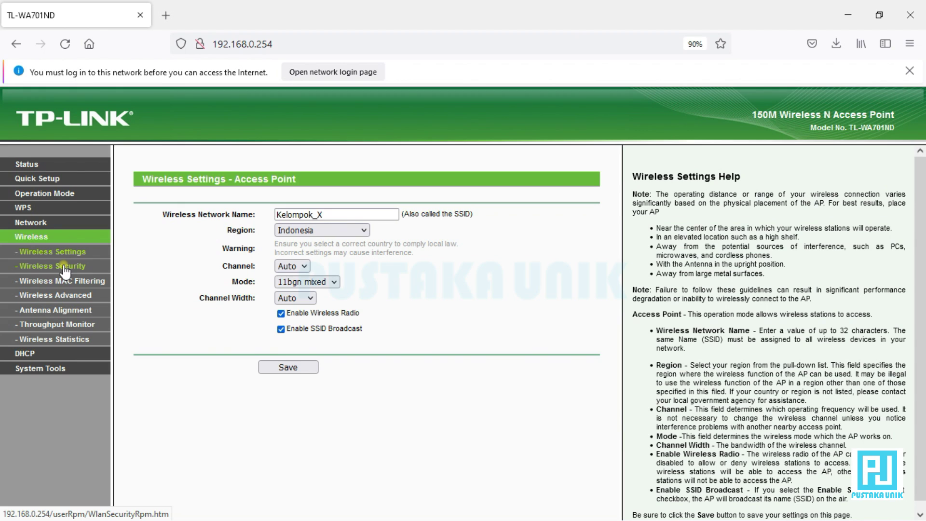
Open Wireless Security and choose WPA/WPA2 - Personal (Recommended) instead of Disable Security
left_click(65, 270)
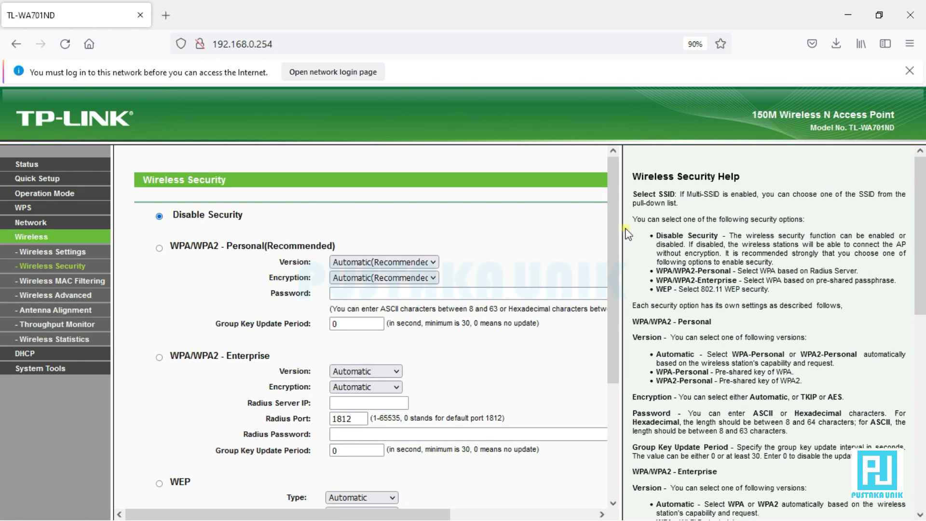
scroll(611, 237, "down", 2)
mouse_move(616, 243)
left_mouse_down()
mouse_move(614, 342)
mouse_move(612, 232)
left_mouse_up()
left_click_drag(617, 349, 617, 429)
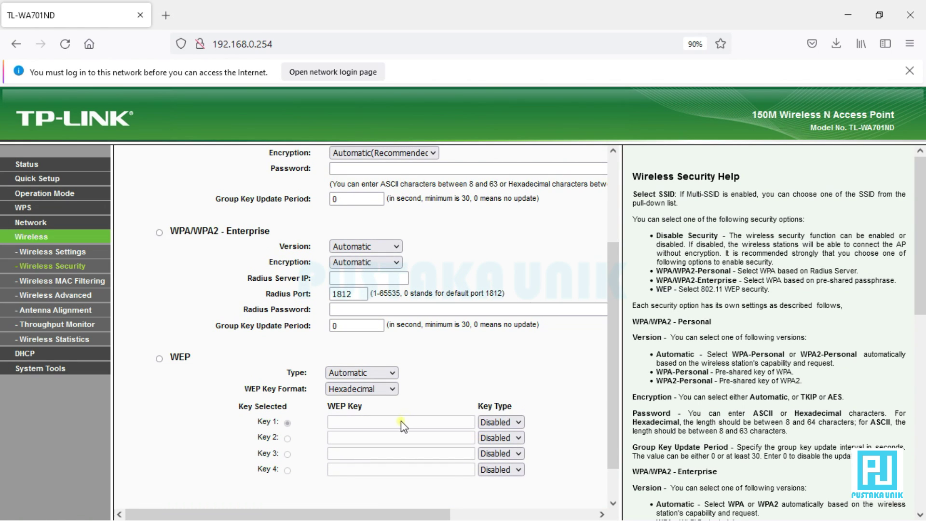
left_click_drag(606, 418, 615, 337)
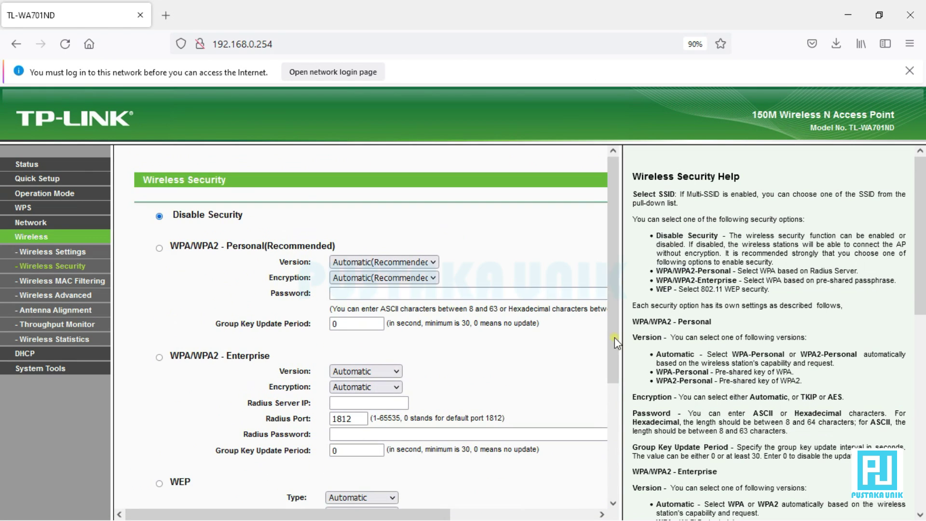
left_click(158, 249)
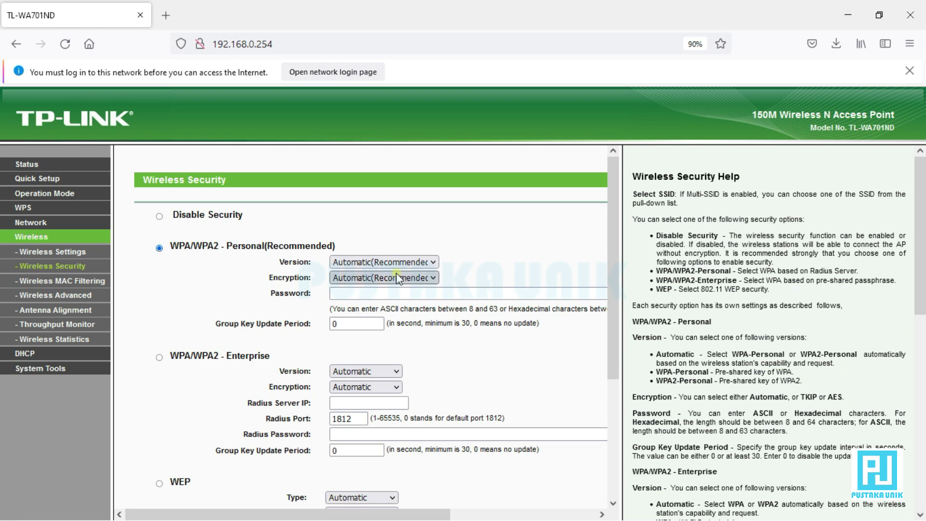
Enter the WPA/WPA2 - Personal wireless password, leaving version and encryption on Automatic
left_click(365, 295)
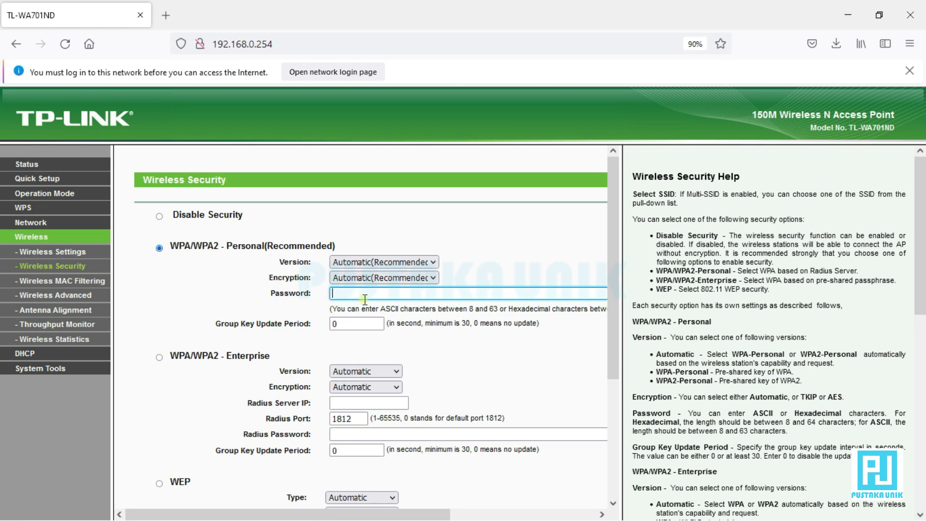
type("123")
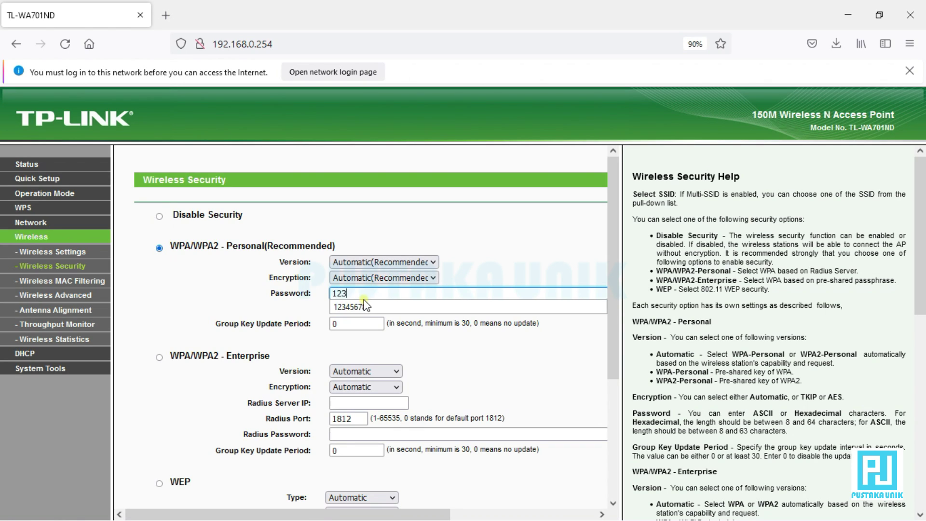
type("45678")
left_click(343, 340)
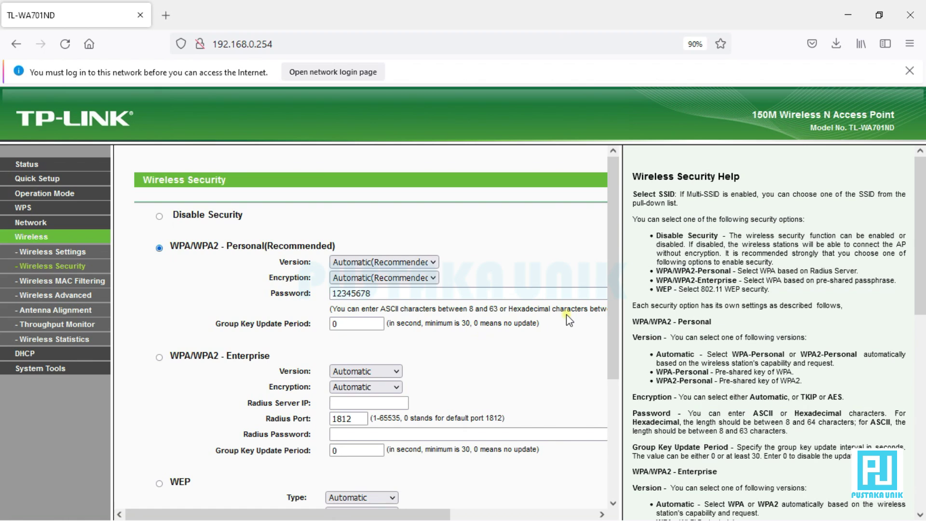
left_click_drag(610, 327, 614, 473)
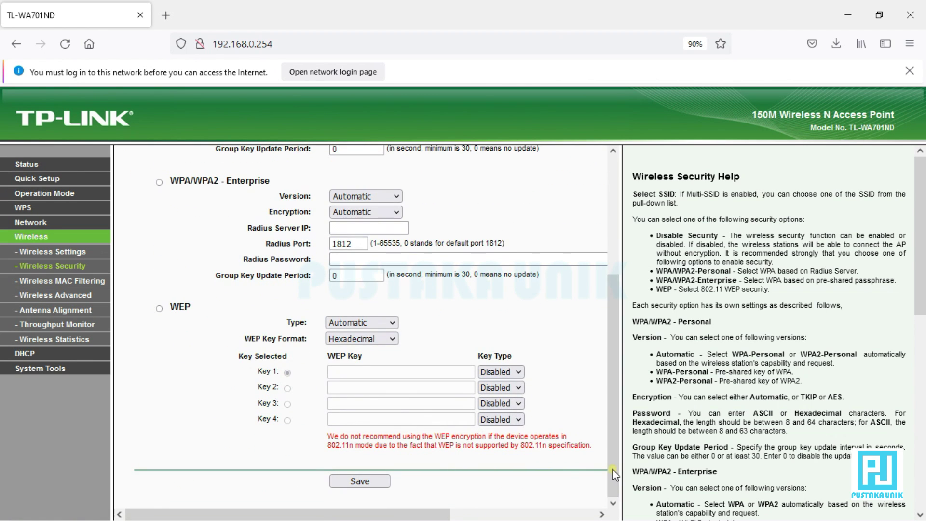
Save the WPA/WPA2 security settings, acknowledge the notice, and reboot the access point
left_click(384, 482)
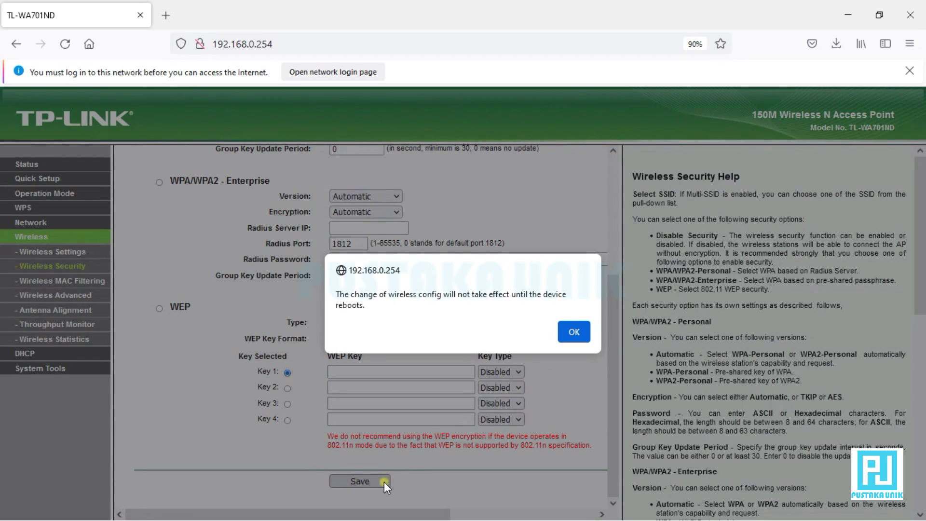
left_click(586, 332)
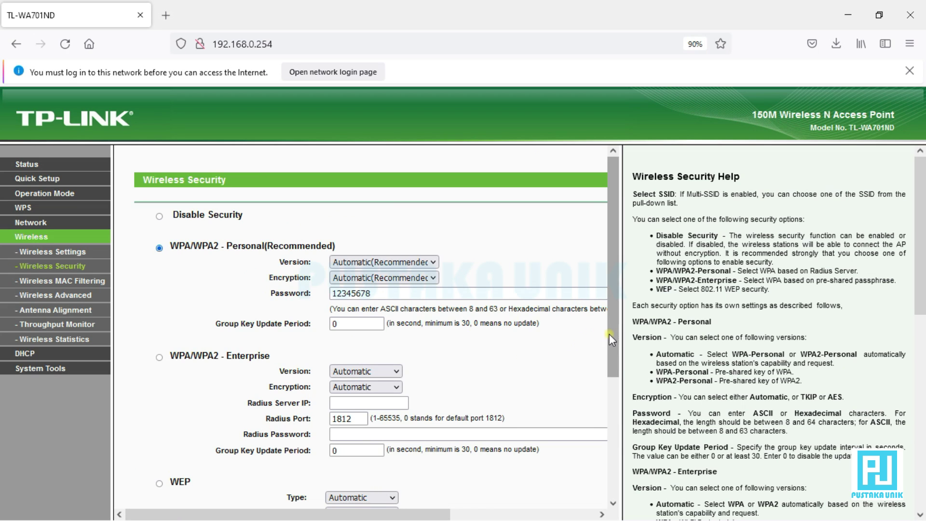
left_click_drag(609, 334, 610, 454)
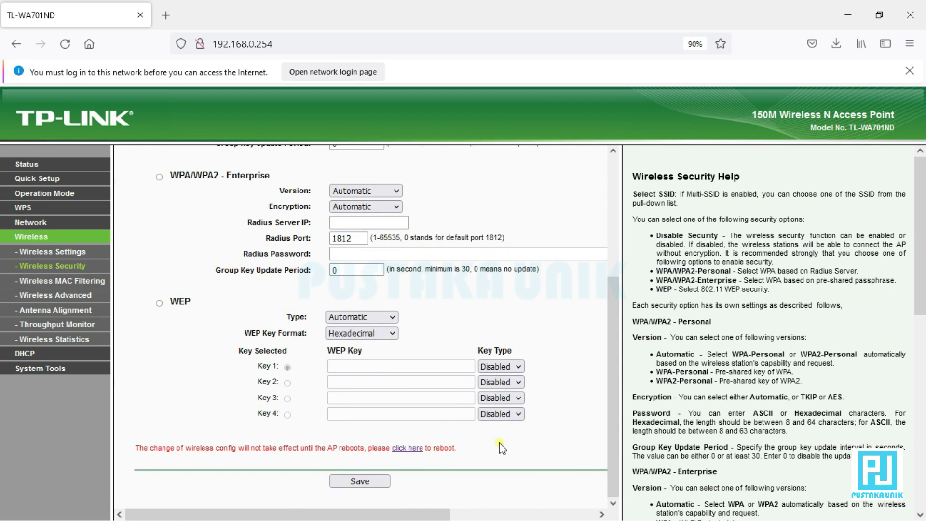
left_click(416, 449)
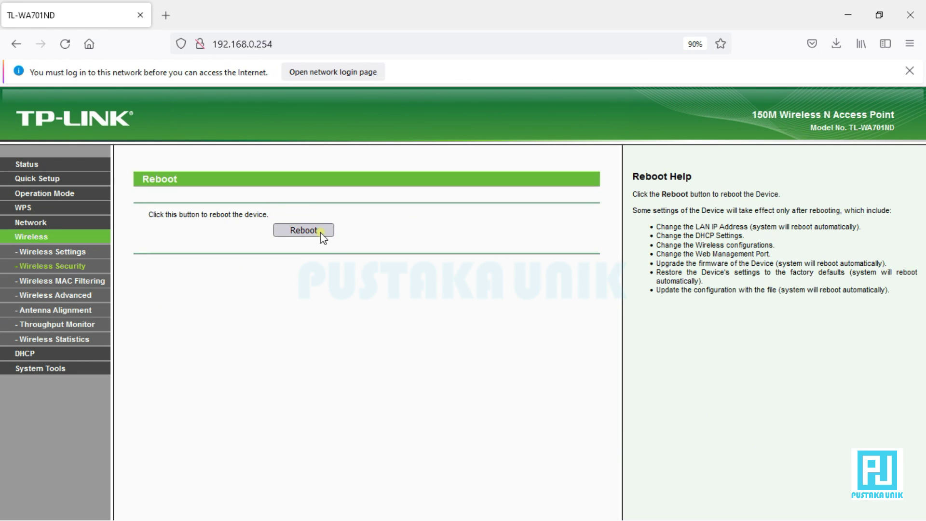
left_click(321, 233)
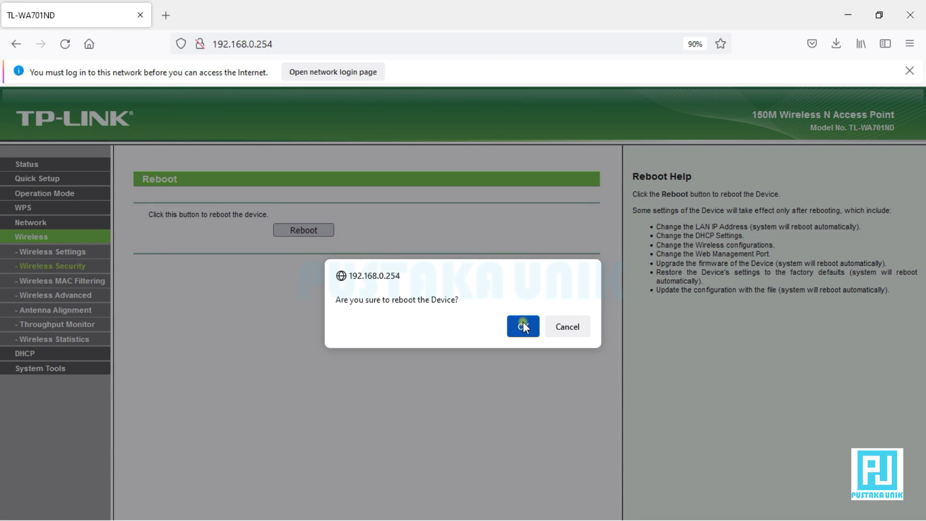
left_click(529, 332)
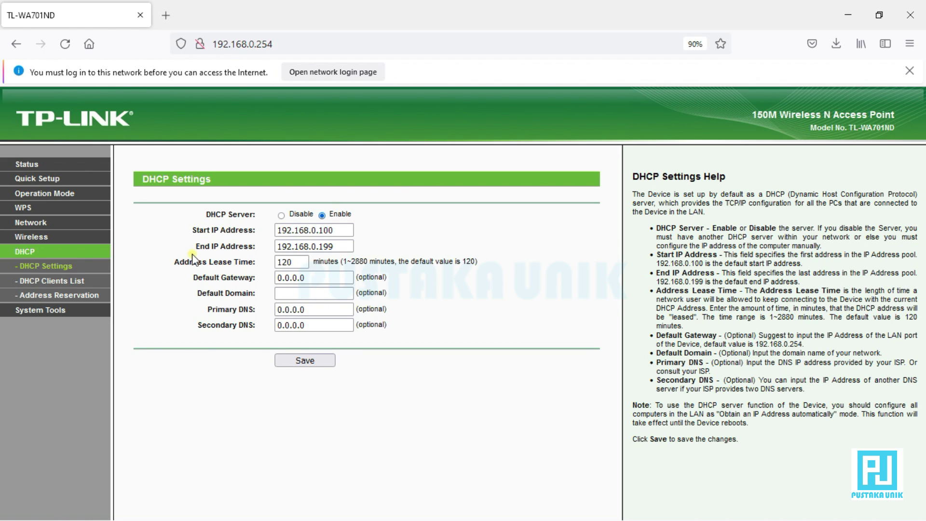
left_click(334, 232)
left_click(82, 281)
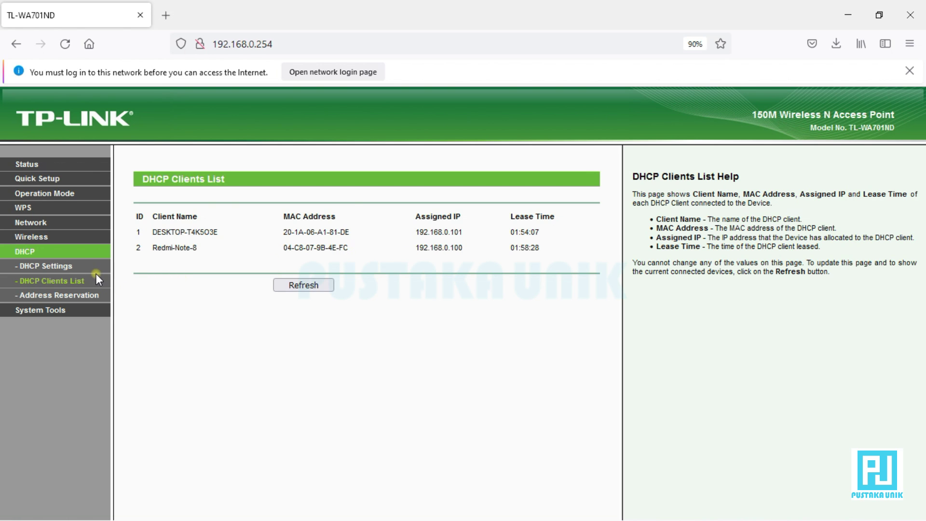
left_click(74, 268)
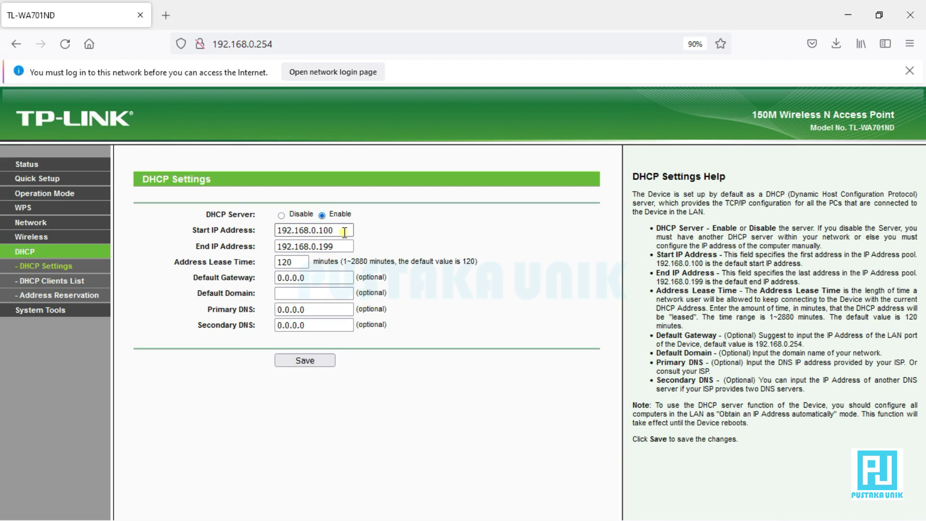
Change the DHCP Start IP to 192.168.0.10 and End IP to 192.168.0.100
left_click(351, 230)
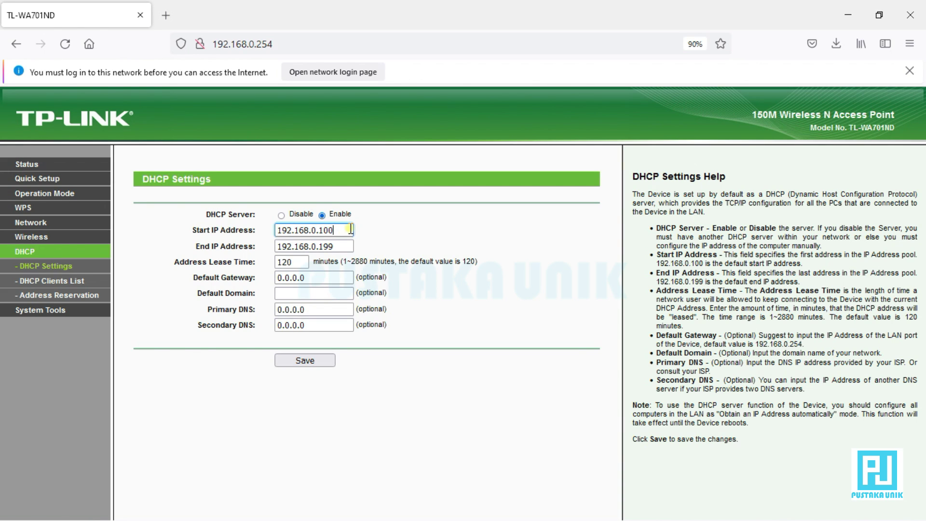
left_click_drag(351, 230, 321, 235)
key("BackSpace")
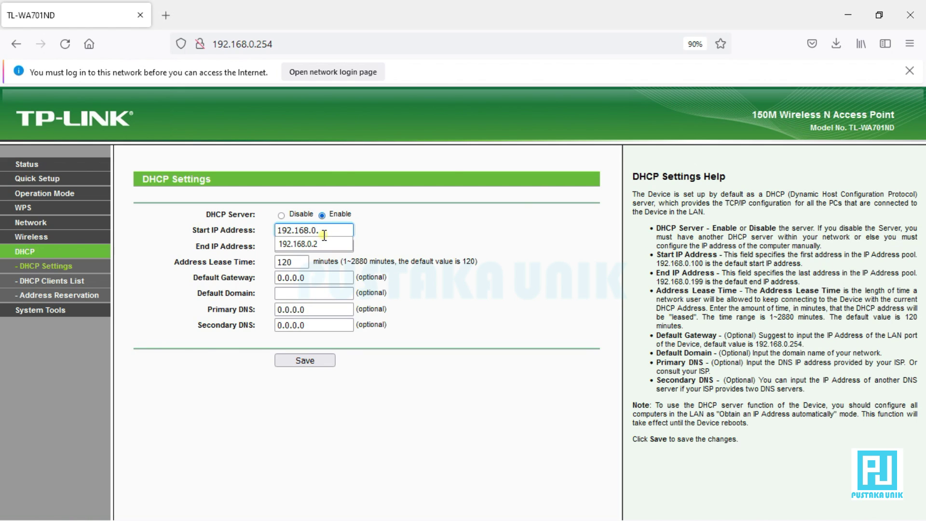
type("10")
left_click(341, 245)
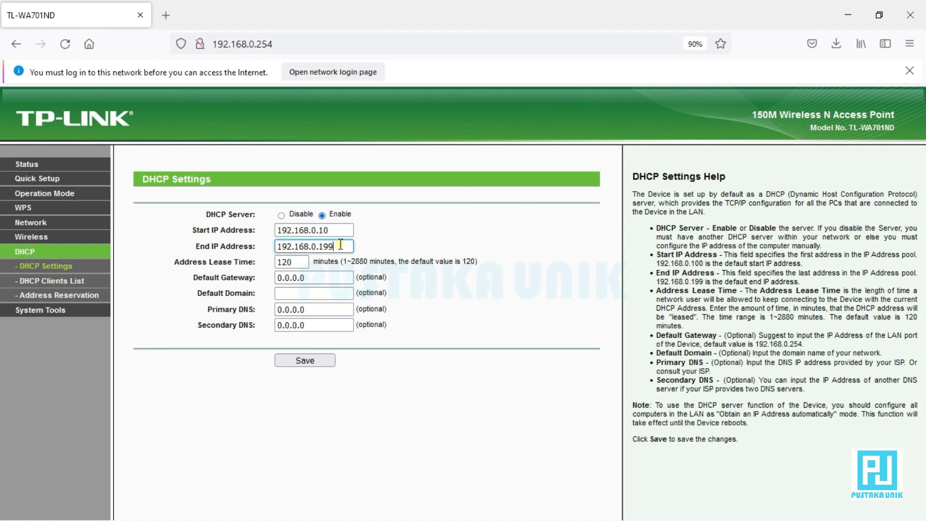
left_click_drag(341, 244, 324, 243)
key("BackSpace")
type("00")
Replace the 0.0.0.0 default gateway with 192.168.0.254
left_click(315, 312)
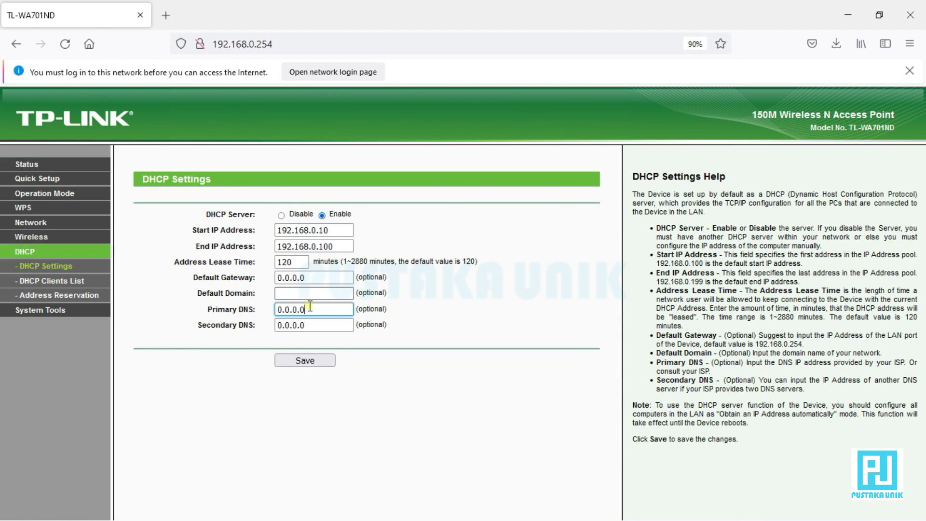
left_click(308, 282)
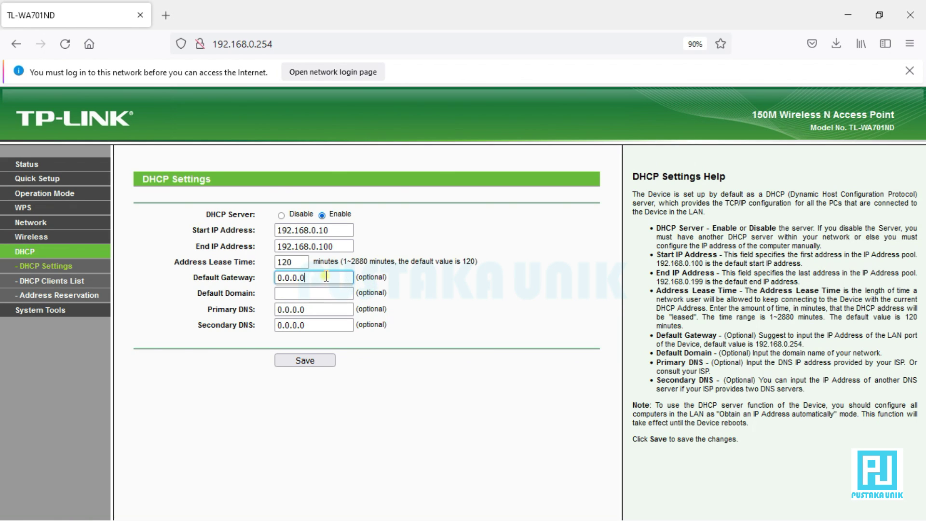
left_click_drag(326, 276, 227, 287)
type("19")
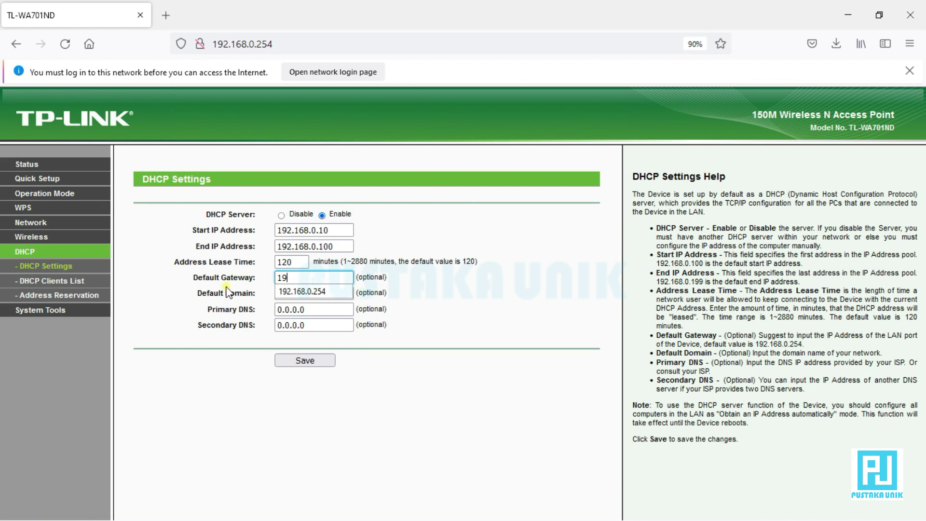
type("2.168.0.254")
left_click(289, 291)
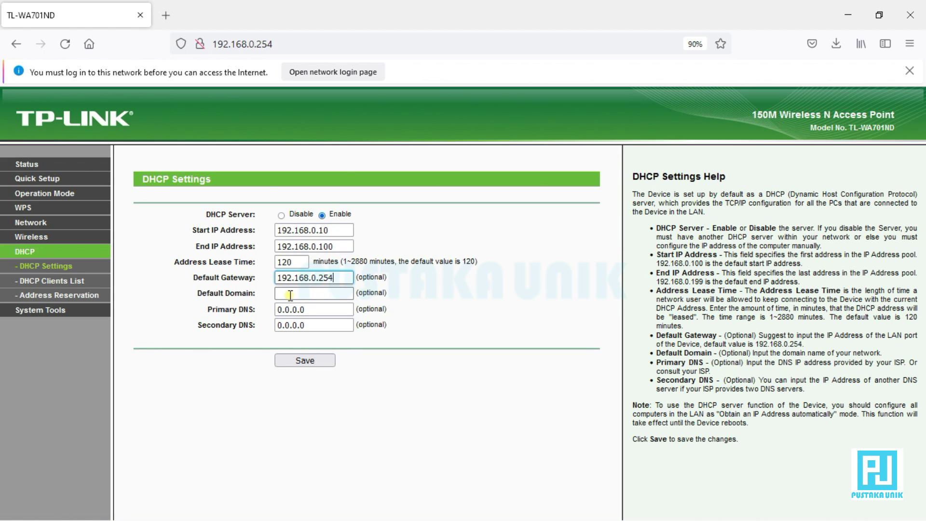
Save the new DHCP pool and gateway, then reboot the access point and confirm
left_click(304, 362)
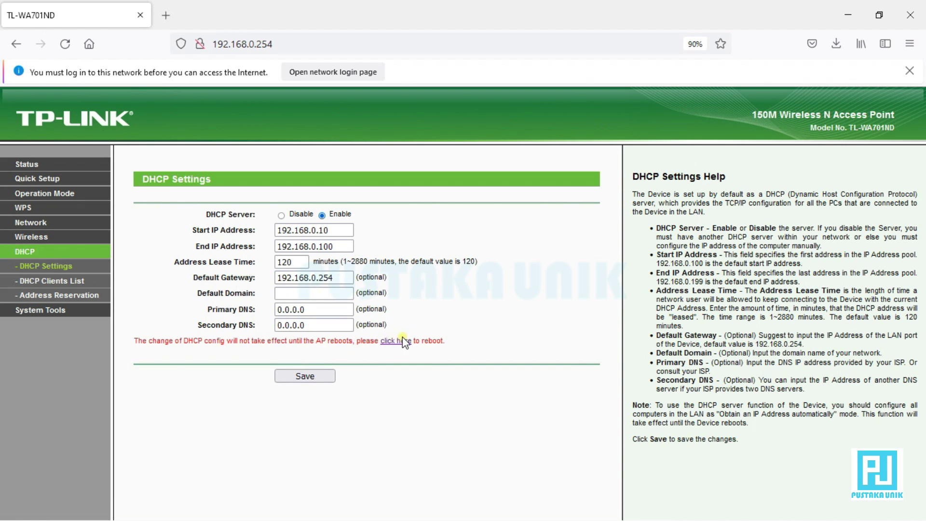
left_click(403, 341)
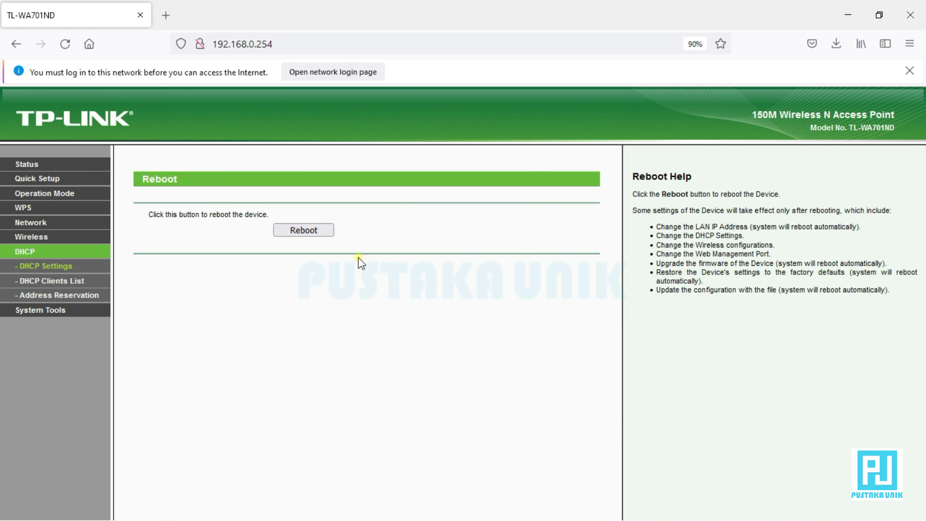
left_click(294, 231)
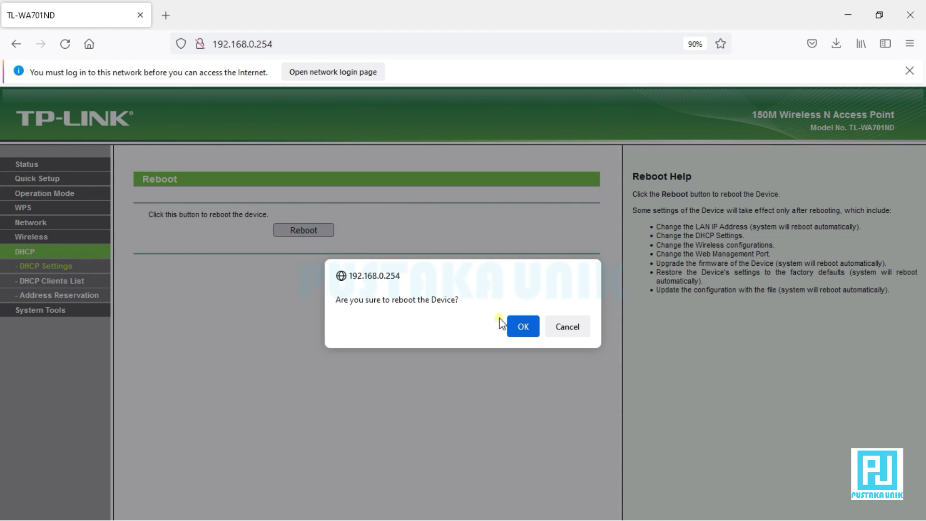
left_click(523, 326)
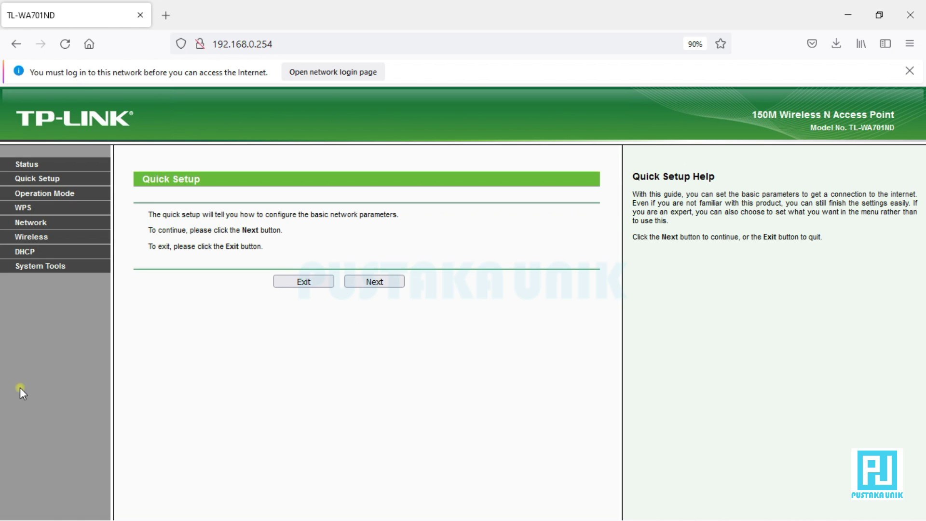
Open the DHCP Clients List and confirm one client is leased 192.168.0.10
left_click(36, 253)
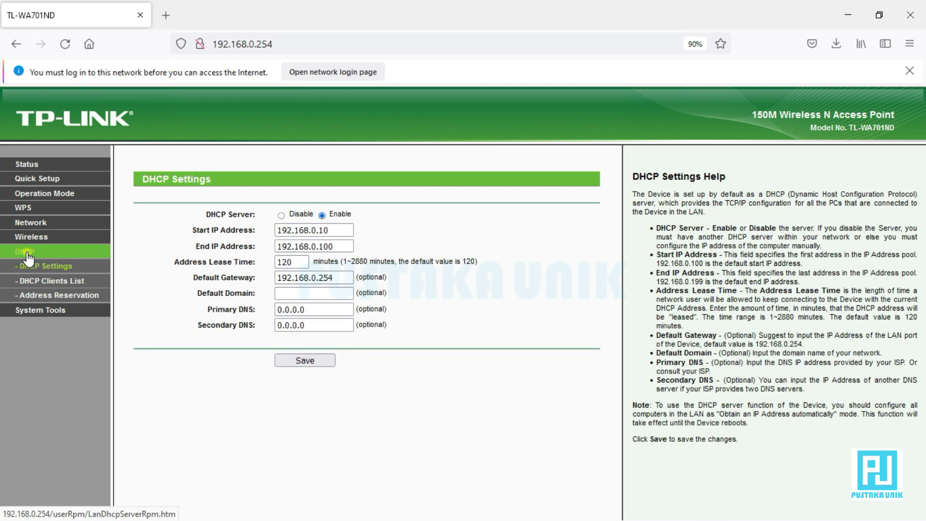
left_click(40, 285)
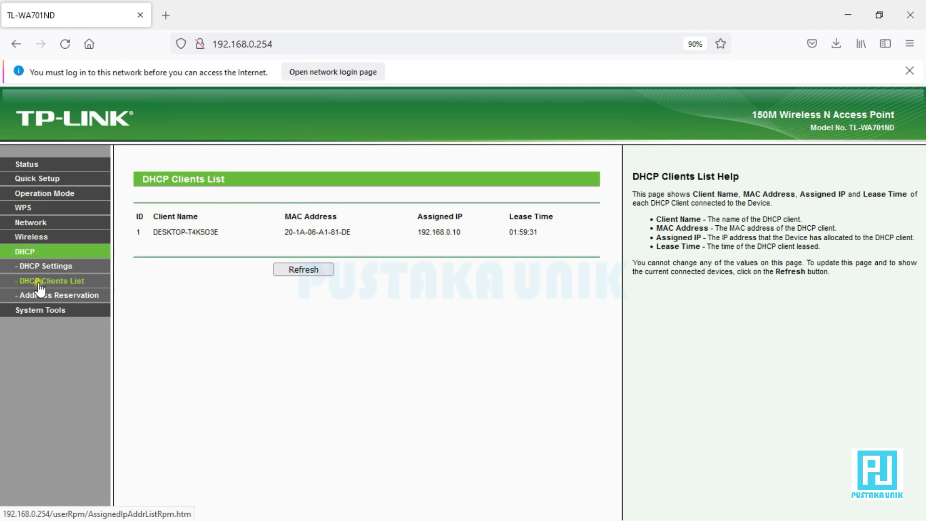